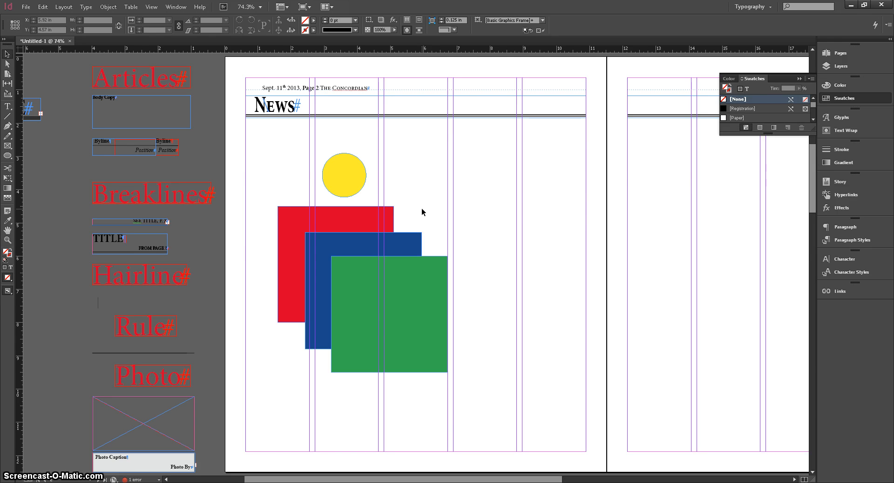
Place a circle about 1.12 in across, filled with the Registration swatch, over the green square's lower-right area.
click(7, 157)
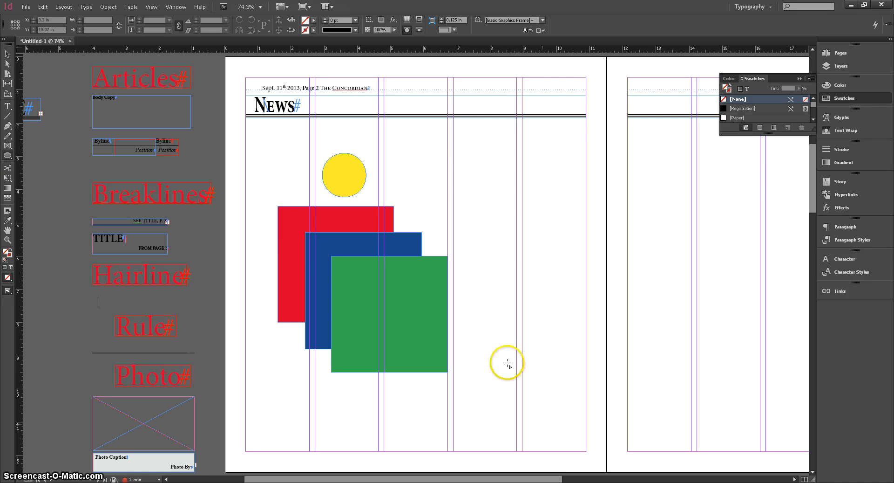
drag(495, 322, 458, 359)
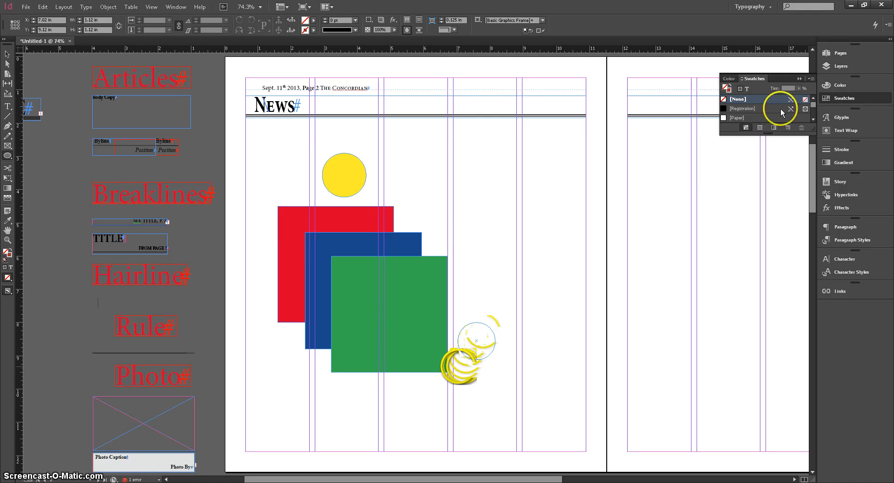
click(753, 108)
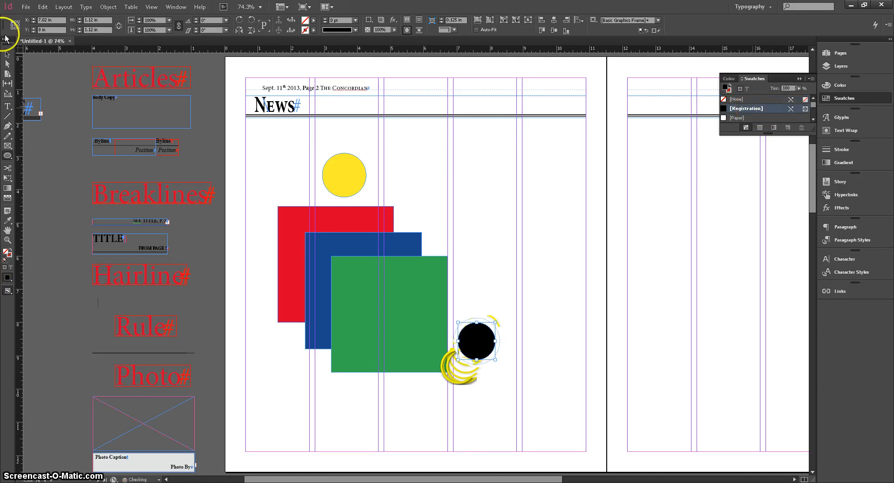
click(7, 54)
drag(480, 342, 433, 350)
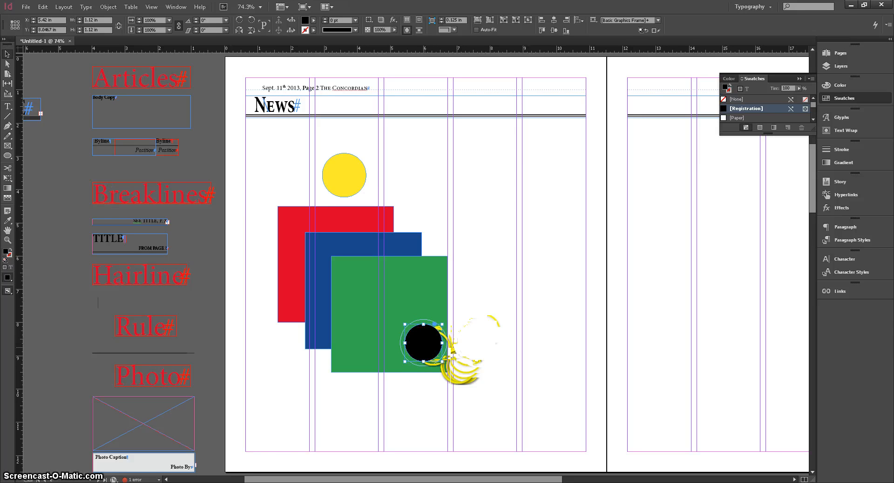
Place a circle about 1.32 in across, filled with the Paper swatch, over the black circle on the green square.
click(8, 155)
drag(524, 306, 501, 340)
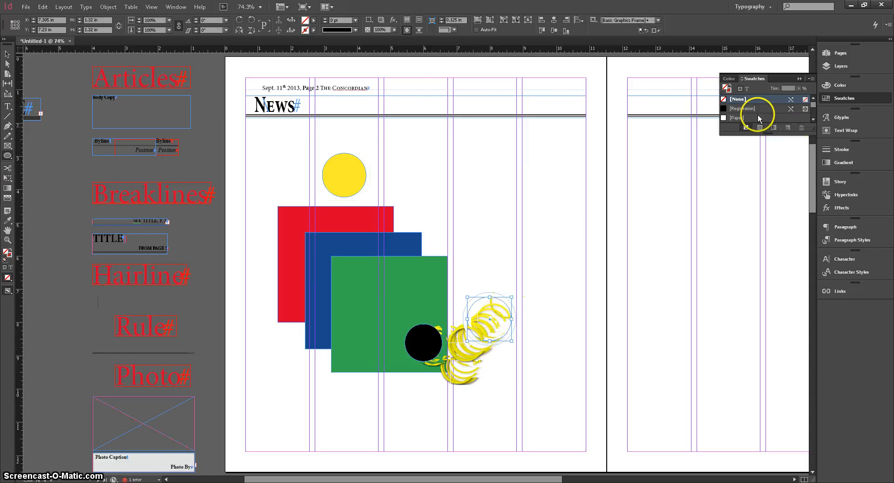
scroll(755, 113, down, 1)
click(736, 110)
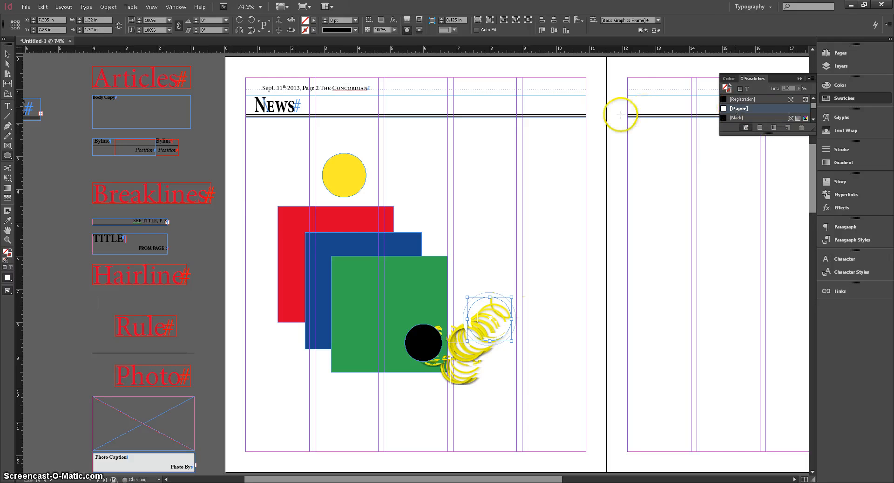
click(7, 52)
click(437, 425)
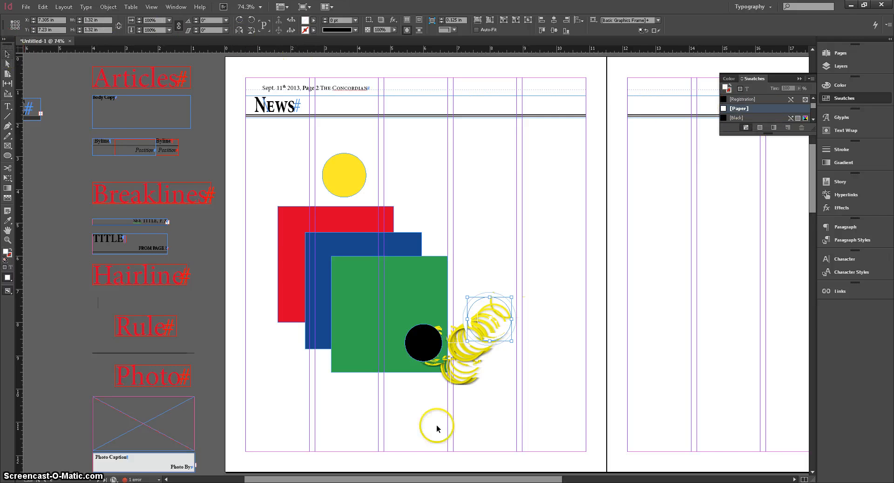
drag(490, 323, 422, 348)
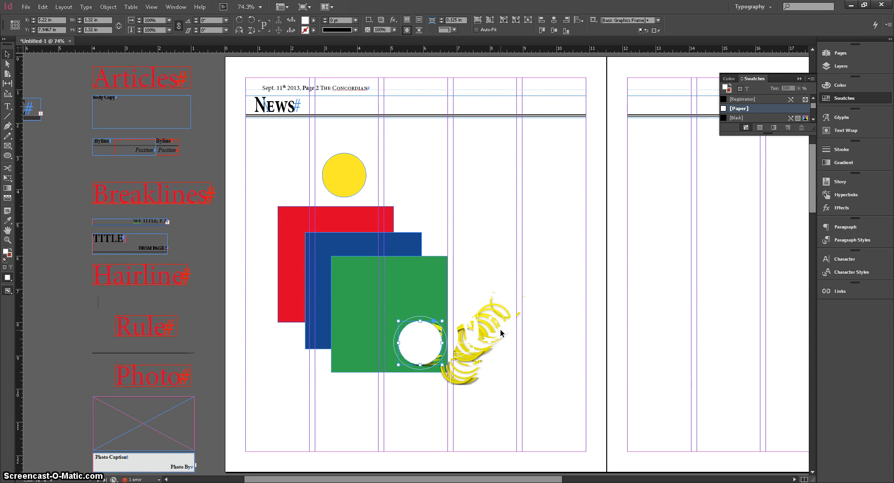
Delete the white circle and the black circle from the green square.
key(Delete)
click(428, 338)
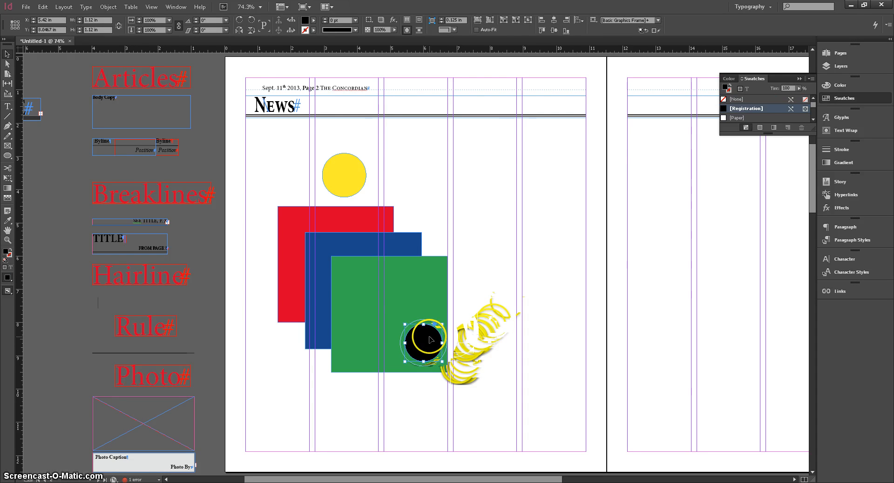
key(Delete)
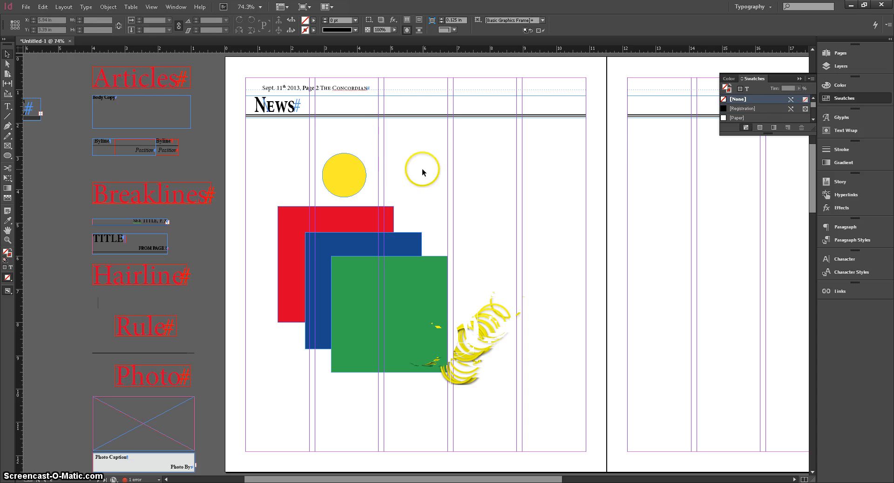
Move the yellow circle down onto the area where the red and blue squares overlap.
click(350, 166)
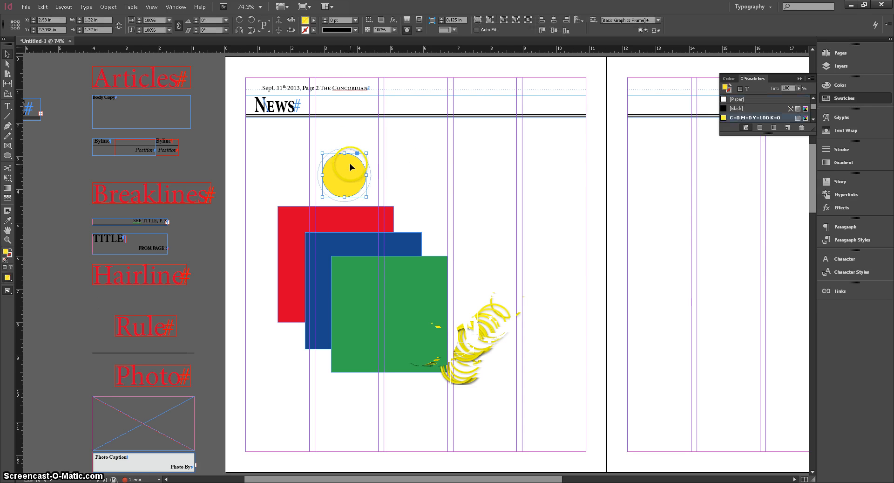
drag(350, 166, 348, 234)
click(449, 173)
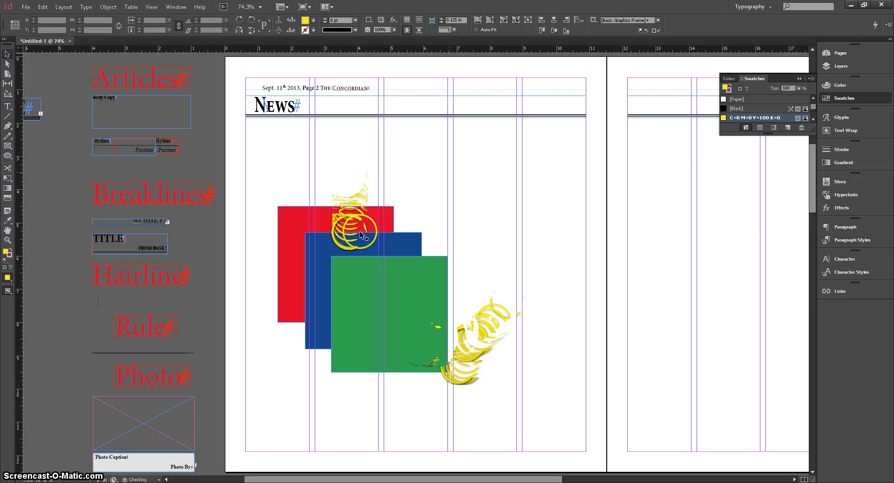
Try to select the yellow circle hidden behind the squares and pull it out.
click(347, 212)
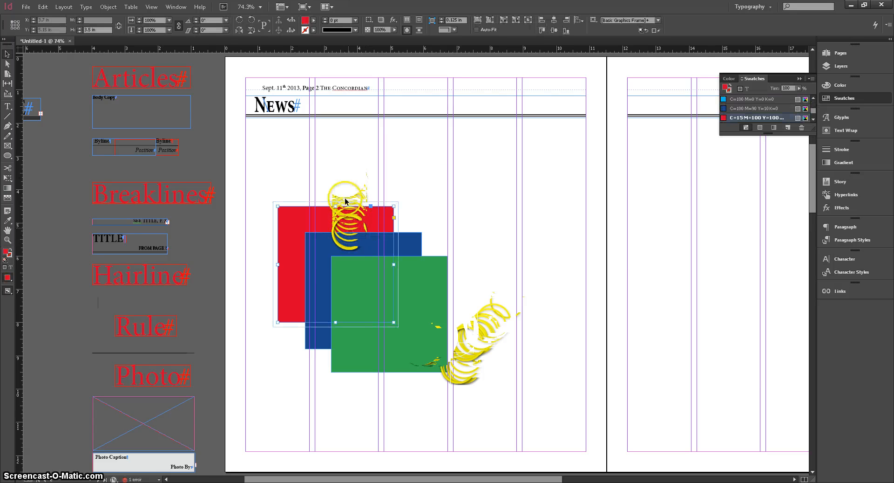
click(354, 229)
drag(354, 227, 347, 223)
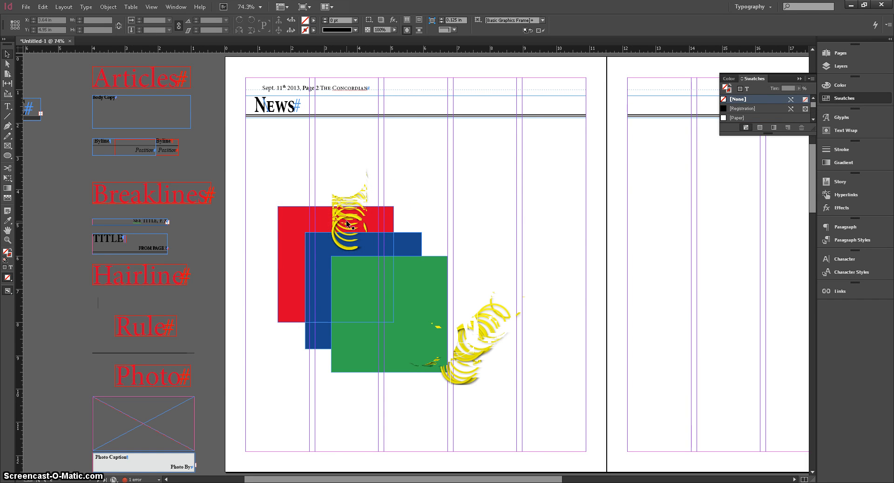
drag(347, 223, 427, 229)
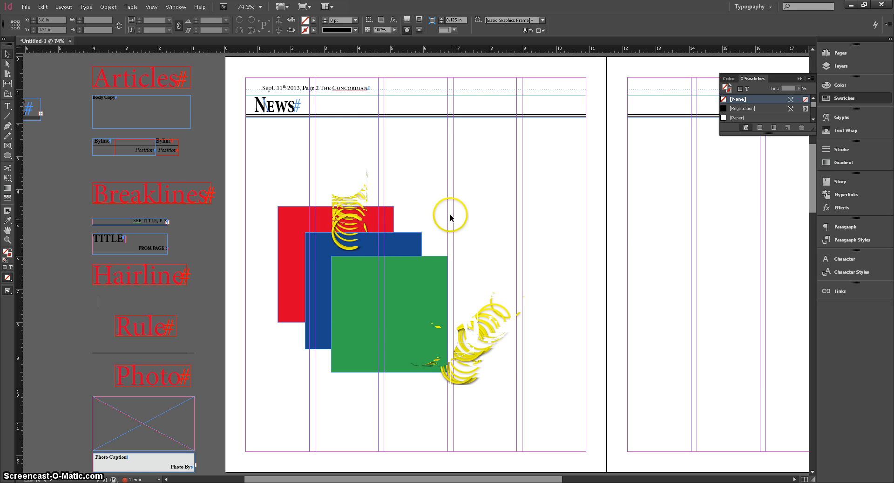
Select all three squares together and send them behind the yellow circle.
drag(446, 188, 391, 285)
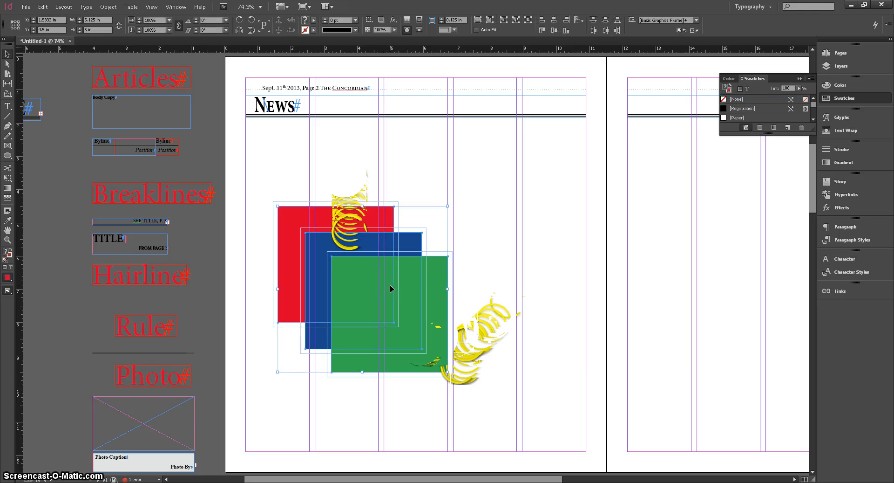
click(460, 255)
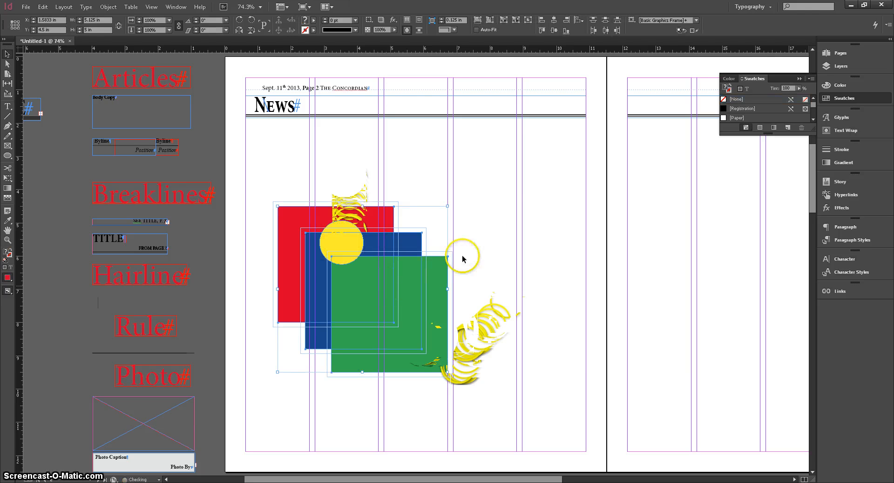
Move the yellow circle clear of the squares and remove it from the page.
drag(361, 250, 439, 175)
click(484, 228)
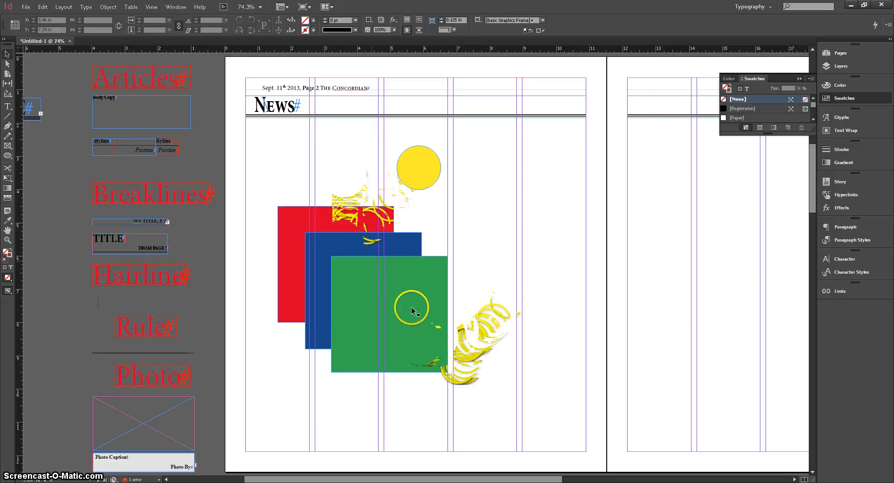
click(423, 175)
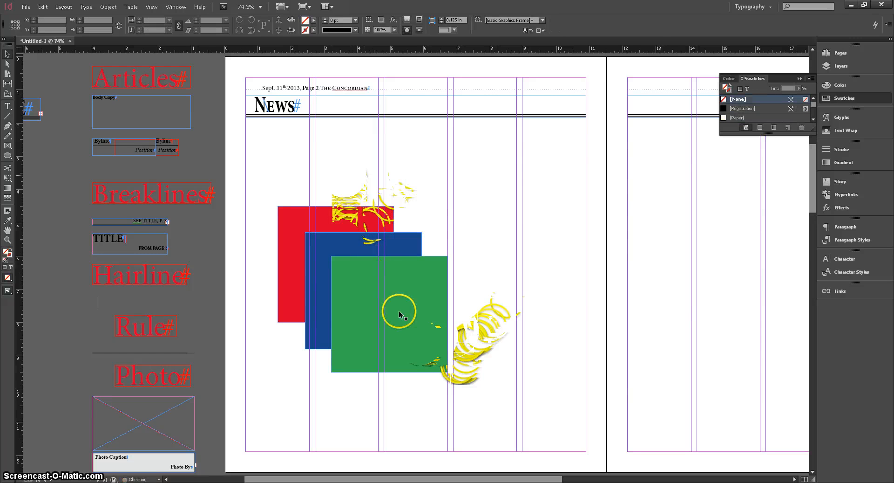
Review the Arrange commands available for the green square.
scroll(380, 314, up, 2)
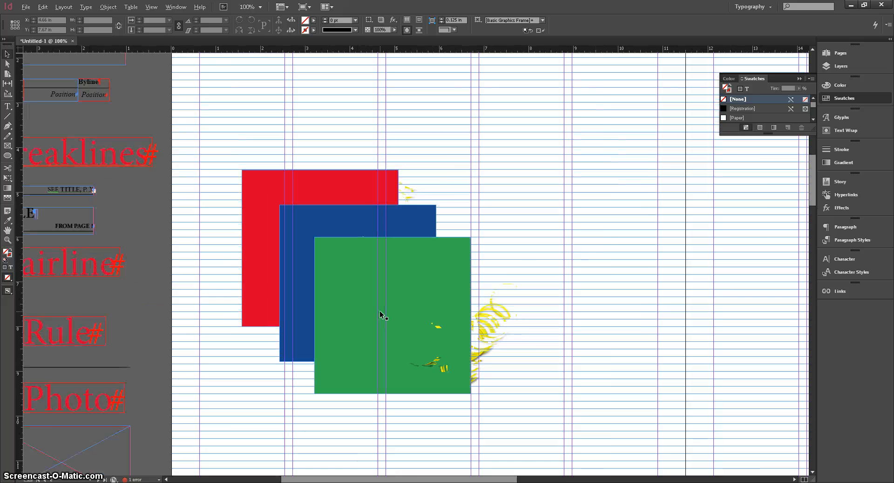
scroll(376, 303, up, 1)
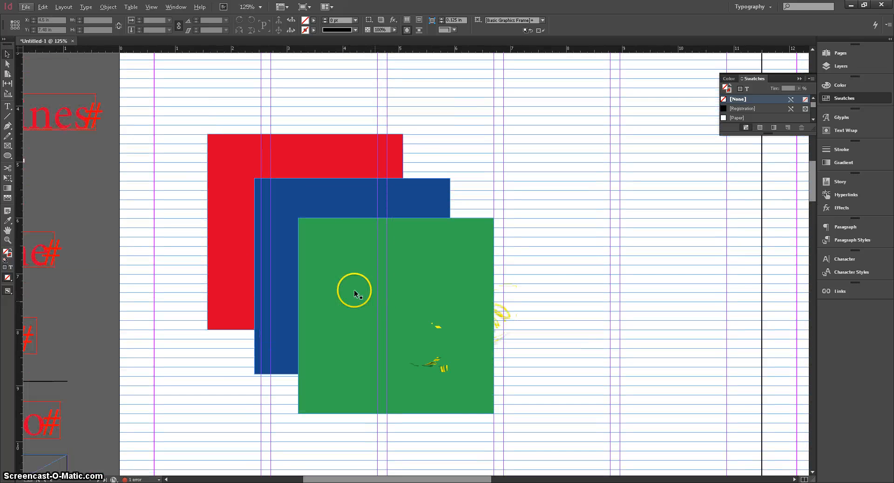
click(448, 309)
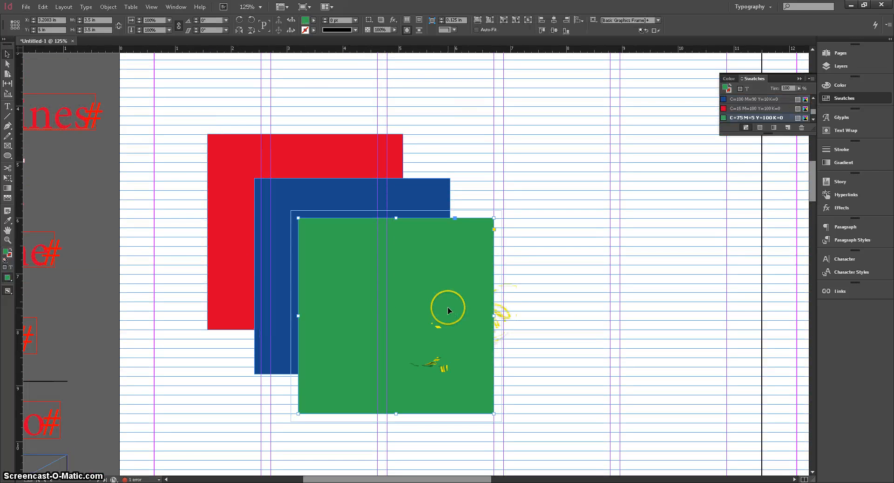
right_click(448, 310)
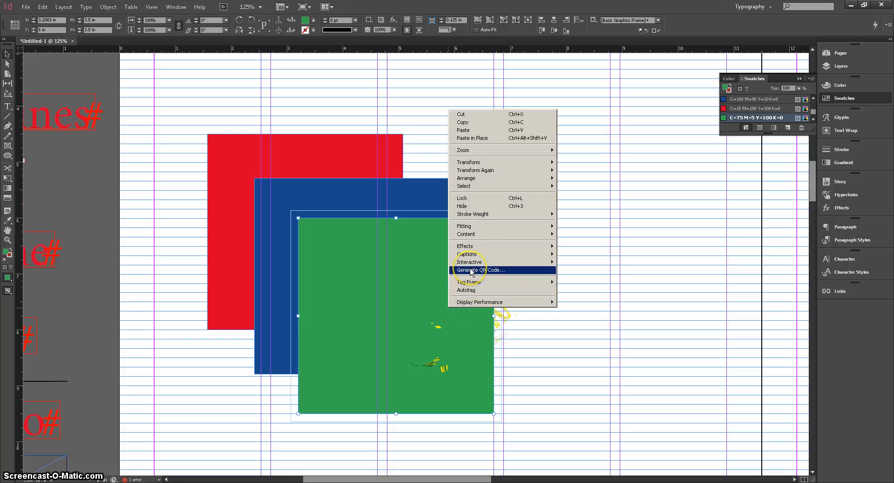
mouse_move(477, 179)
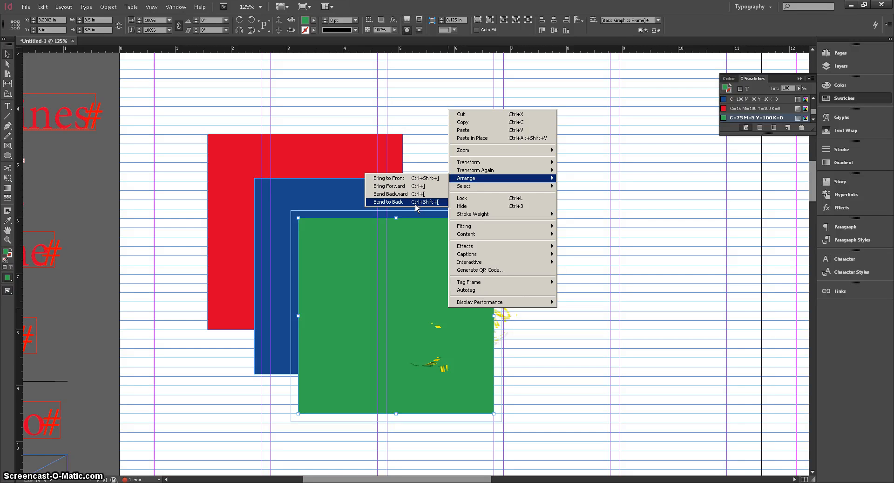
click(422, 155)
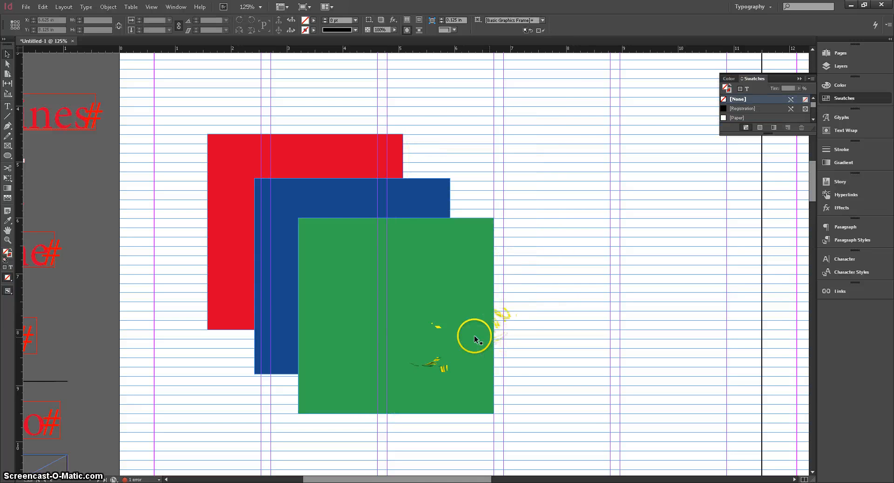
Send the green square backward one level behind the blue square and bring it forward again.
click(454, 328)
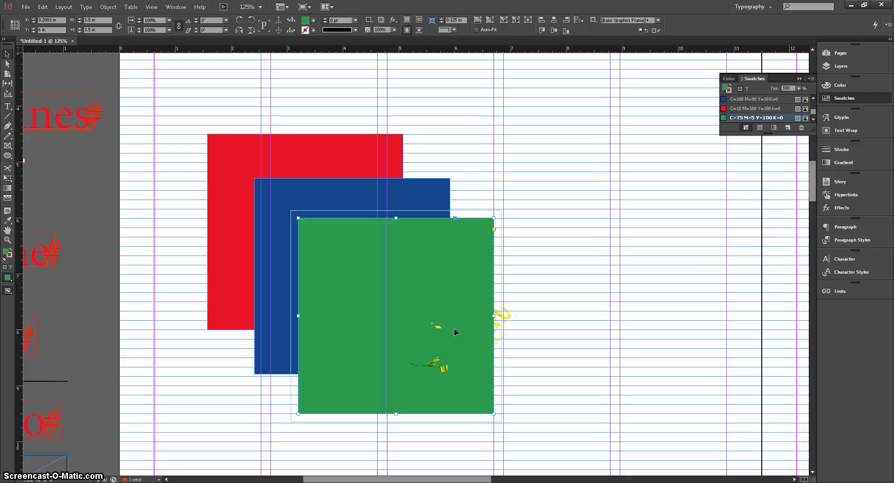
key(ctrl+bracketleft)
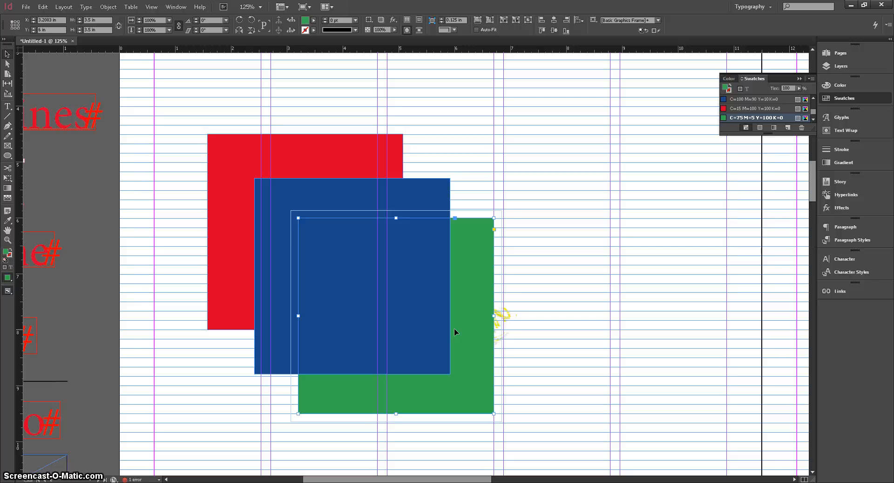
key(ctrl+bracketright)
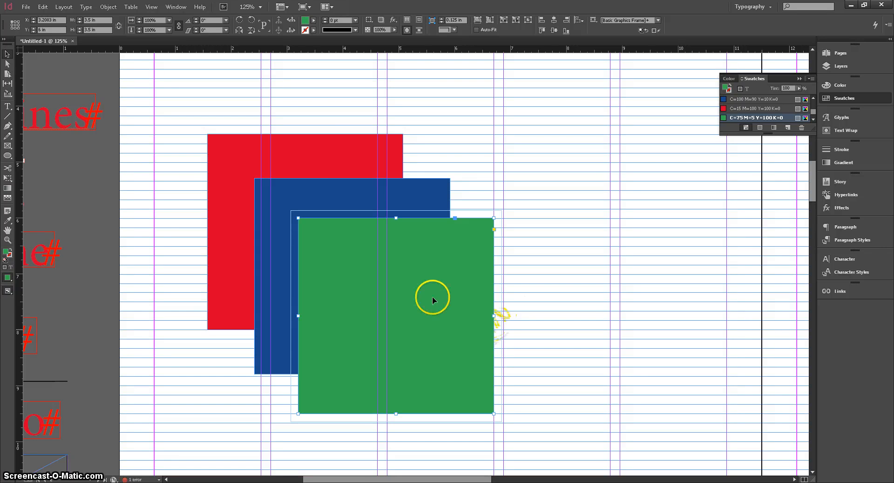
Bring the red square forward two levels, in front of the blue and green squares.
click(316, 155)
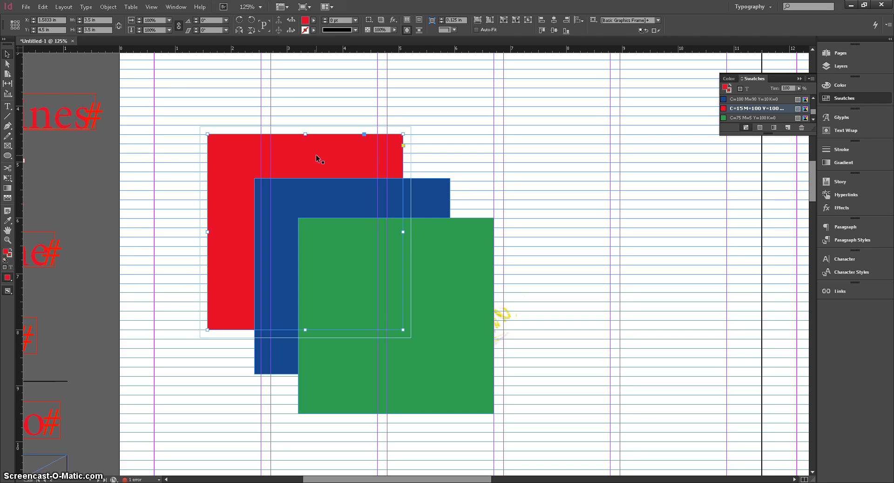
key(ctrl+bracketright)
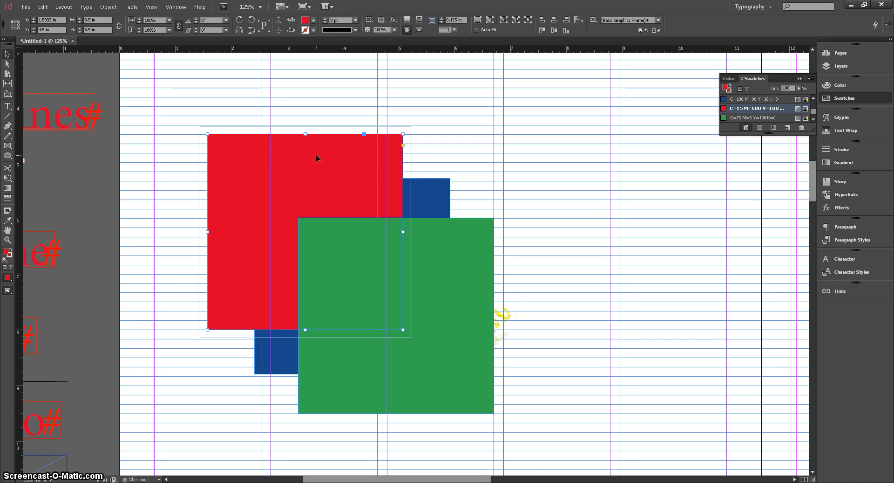
key(ctrl+bracketright)
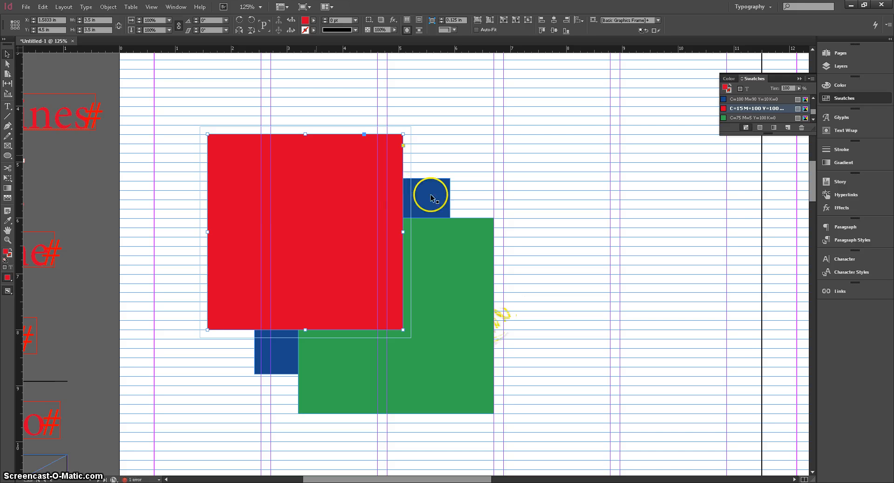
Bring the green square forward one level in the stacking order and send it backward again.
click(461, 275)
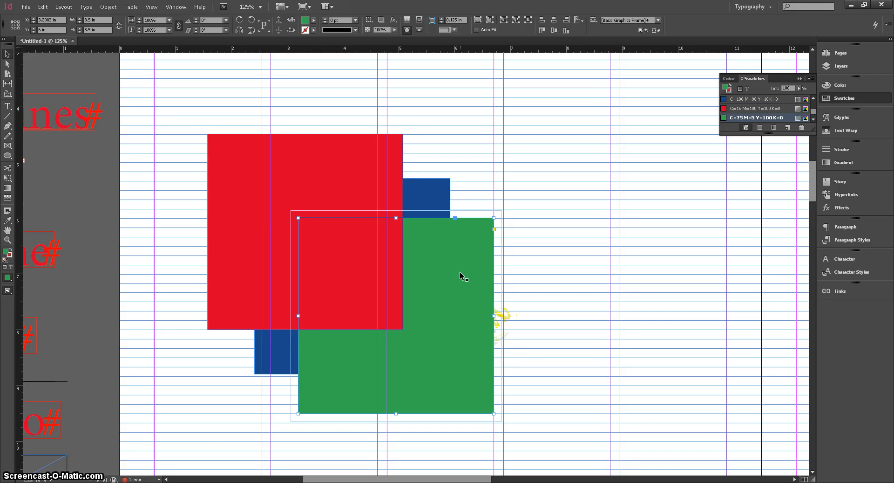
key(ctrl+bracketright)
key(ctrl+bracketleft)
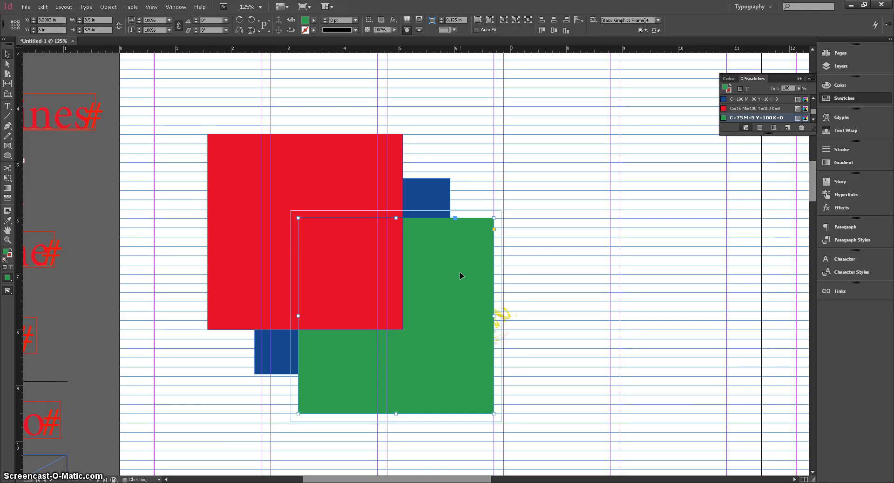
Bring the blue square forward one level so it sits between the red and green squares.
click(449, 200)
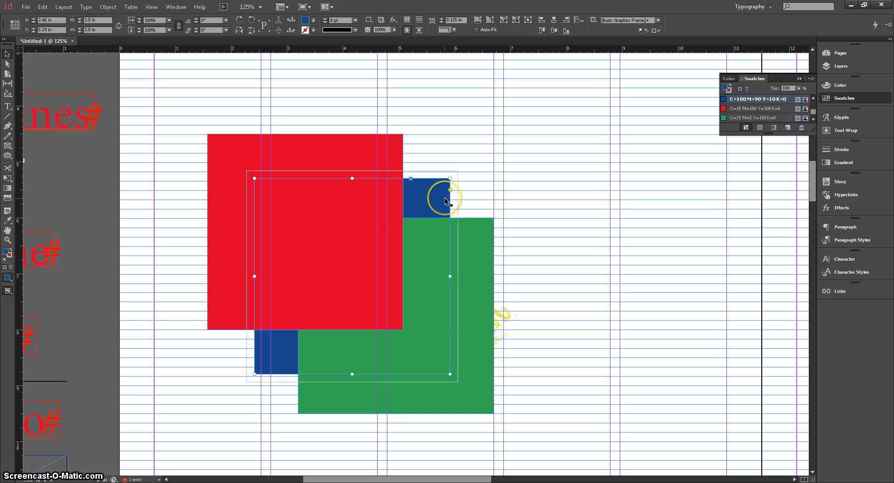
key(ctrl+bracketright)
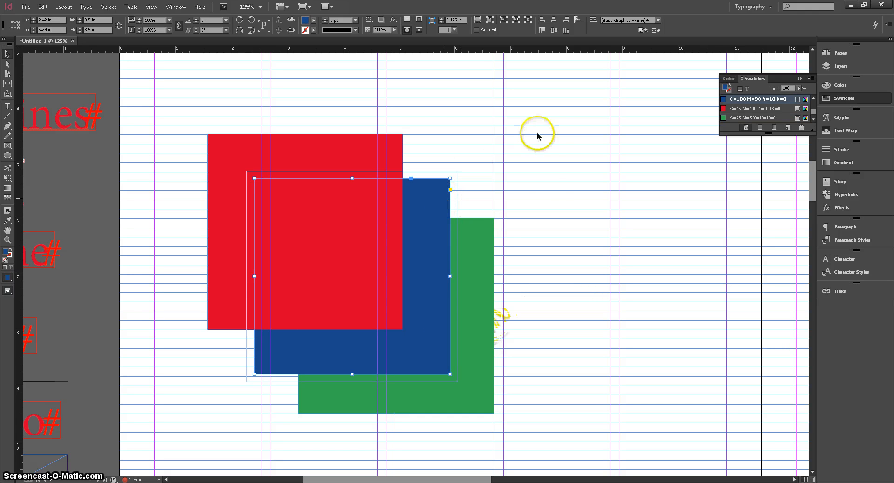
Send the red square backward behind the blue square and deselect it.
click(543, 195)
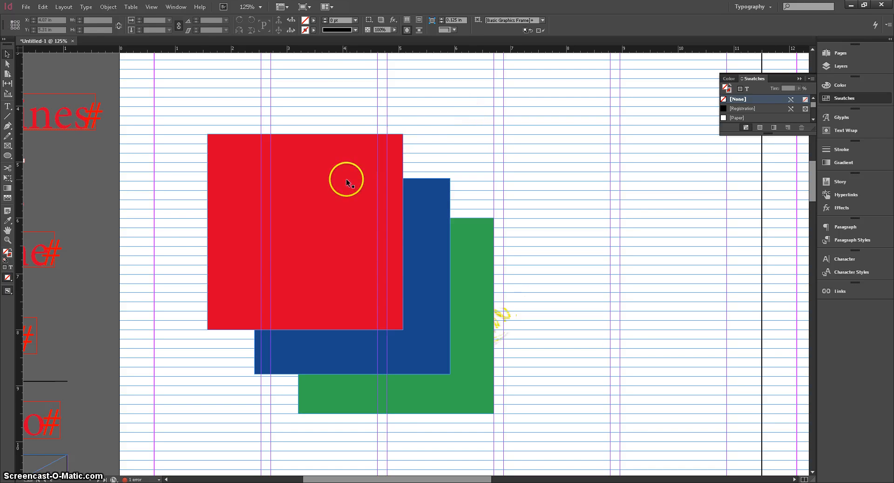
click(330, 217)
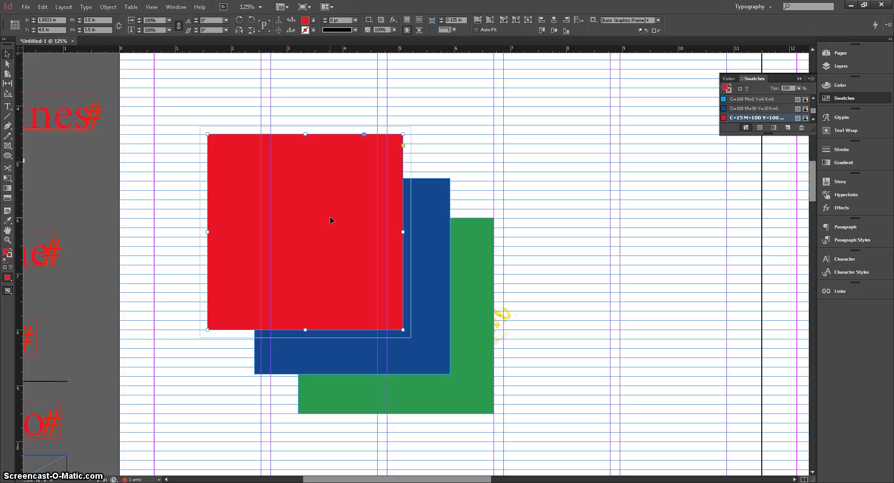
key(ctrl+bracketleft)
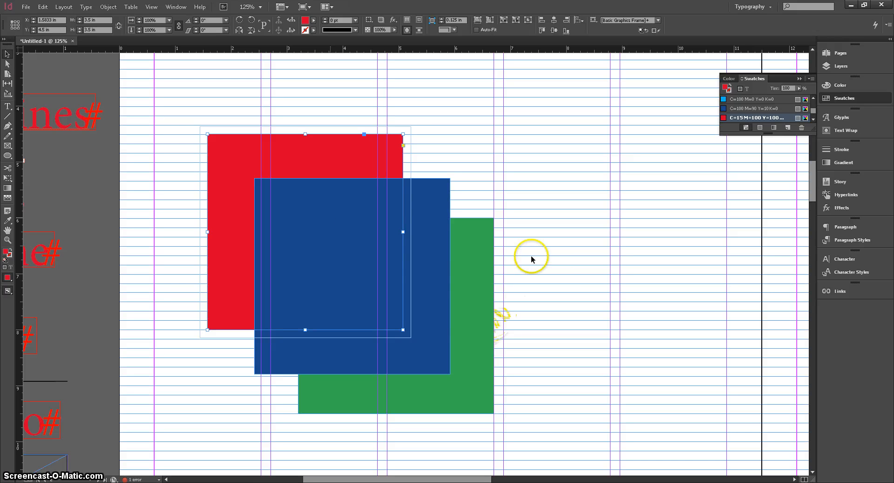
click(591, 275)
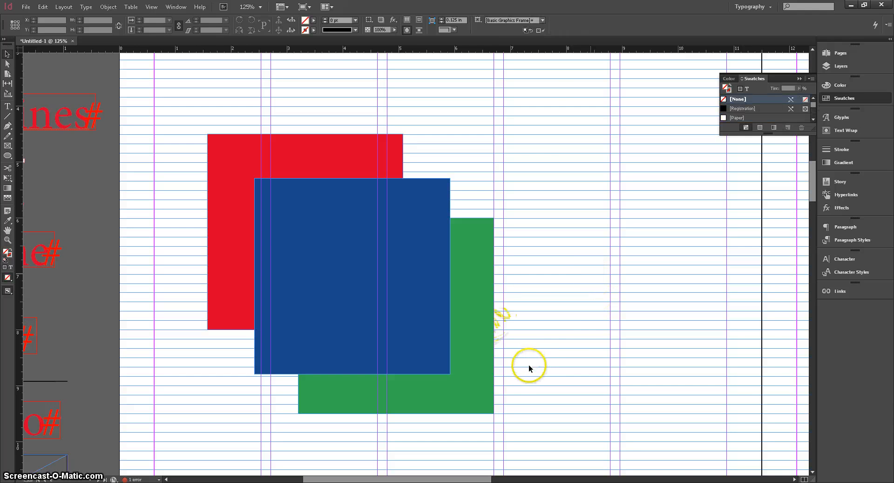
Bring the green square forward in front of the blue square and send it backward behind it again.
click(491, 381)
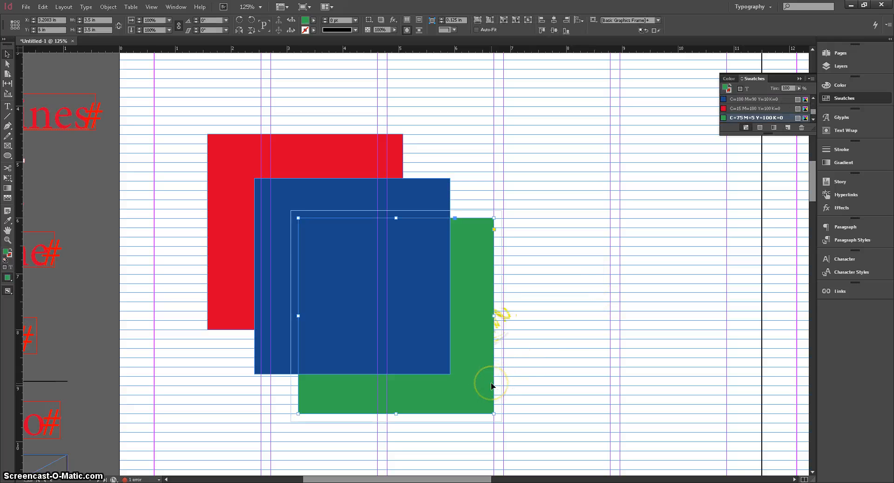
key(ctrl+bracketright)
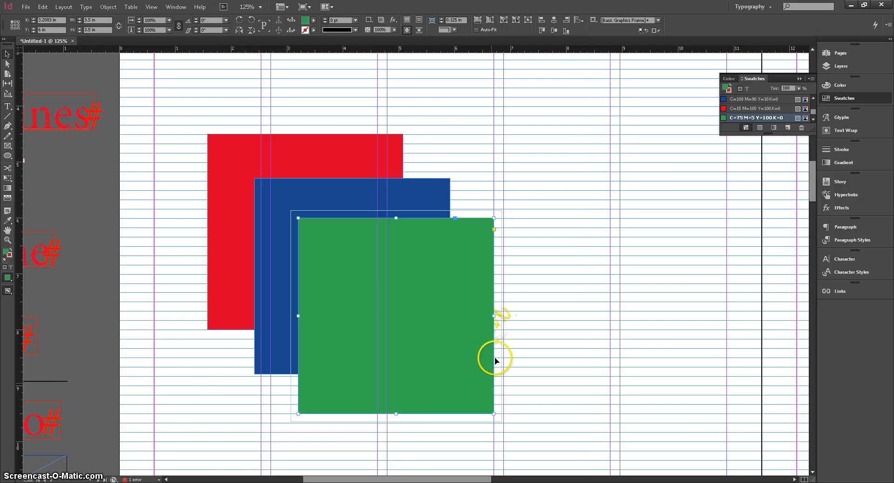
scroll(496, 356, down, 1)
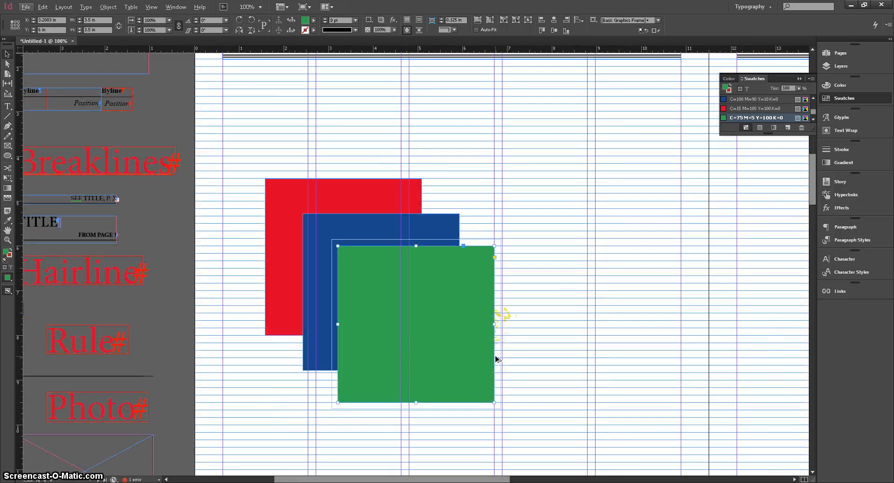
key(ctrl+bracketleft)
Bring the red square to the front, above the blue and green squares.
click(368, 188)
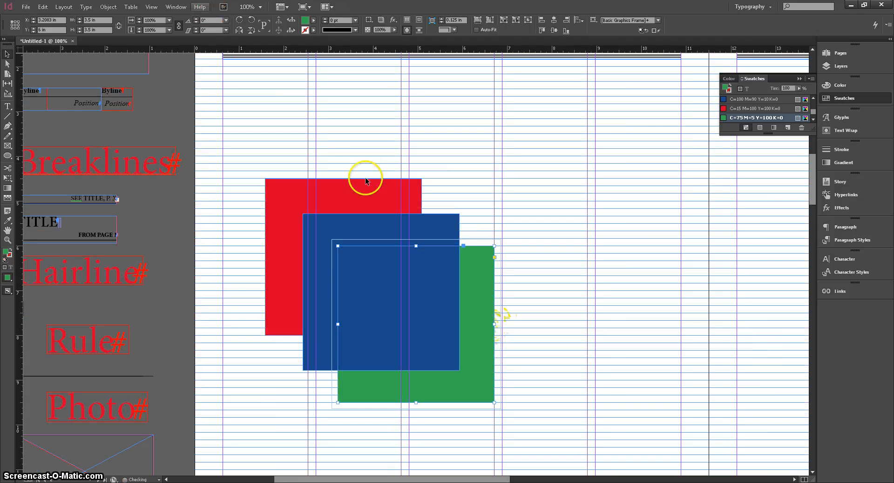
key(ctrl+shift+bracketright)
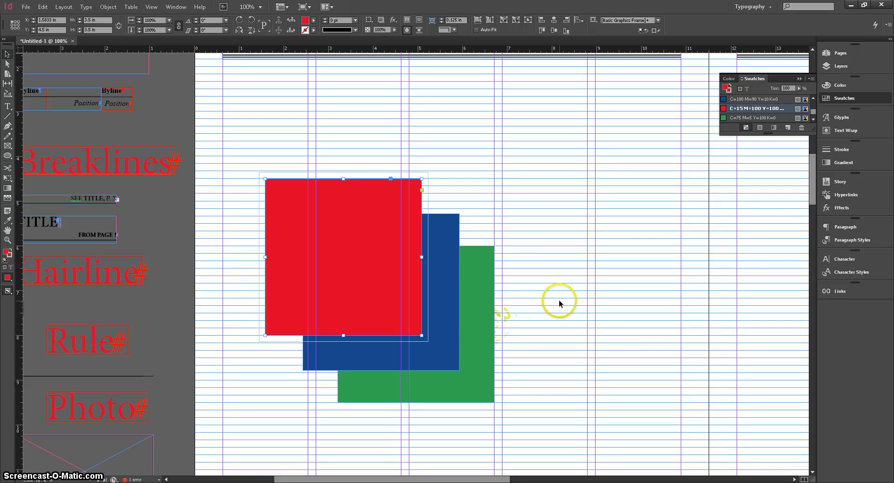
Examine the first article's body text, photo caption and byline frames on the Student Life page by selecting them in turn.
scroll(559, 303, down, 15)
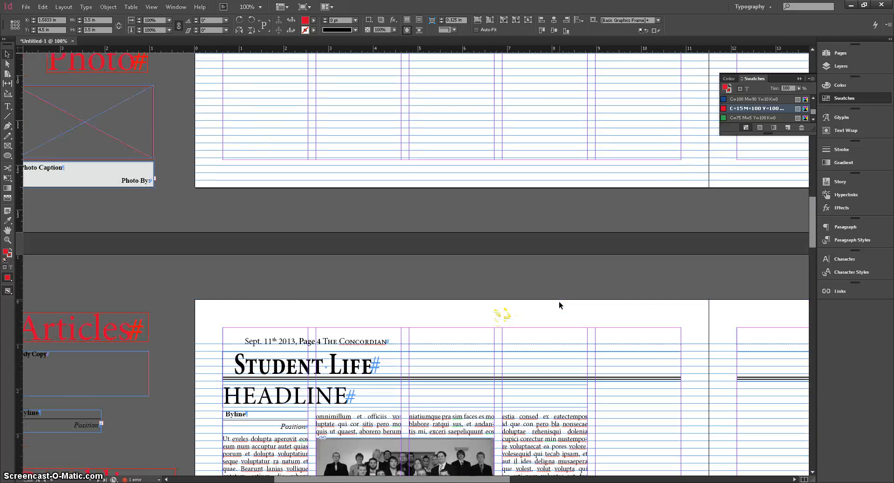
scroll(505, 282, right, 1)
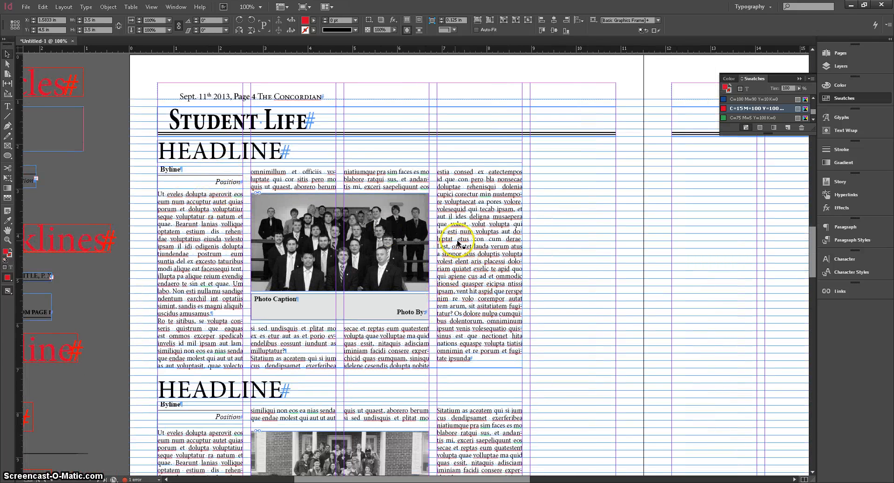
click(549, 256)
click(332, 195)
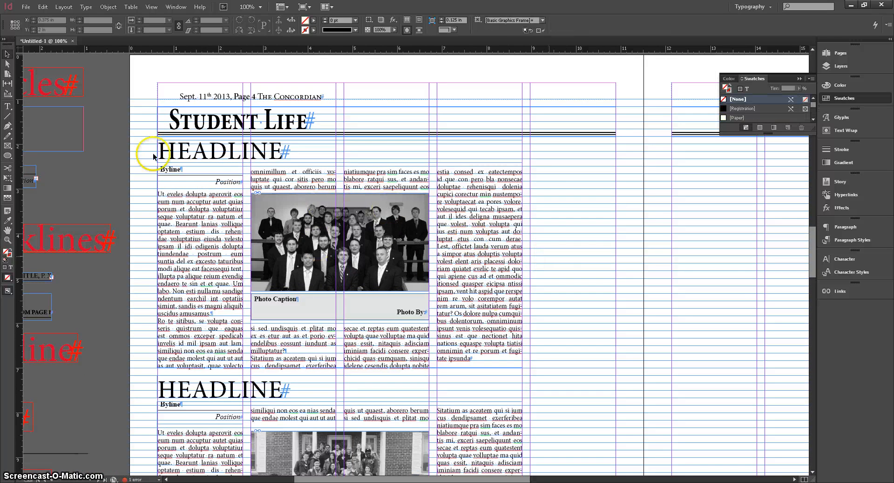
click(372, 308)
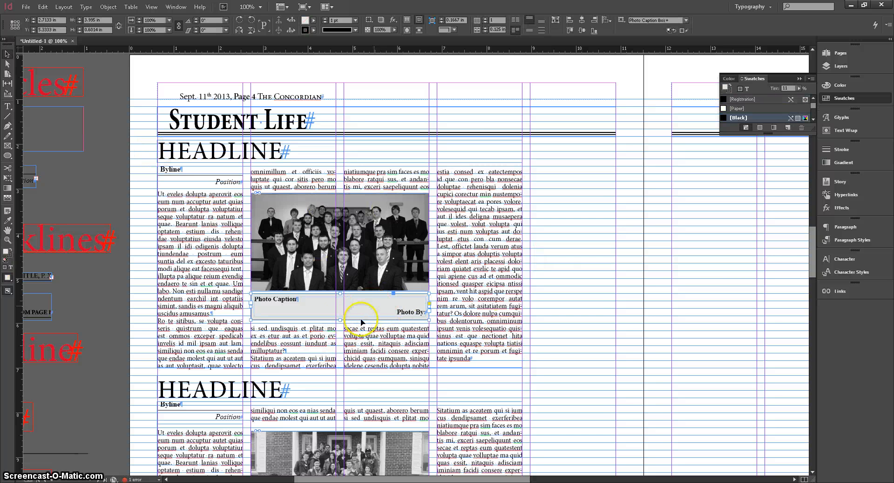
click(169, 170)
Nudge the first article's body text frame slightly upward and highlight a passage running from its third into its fourth column.
drag(198, 195, 197, 179)
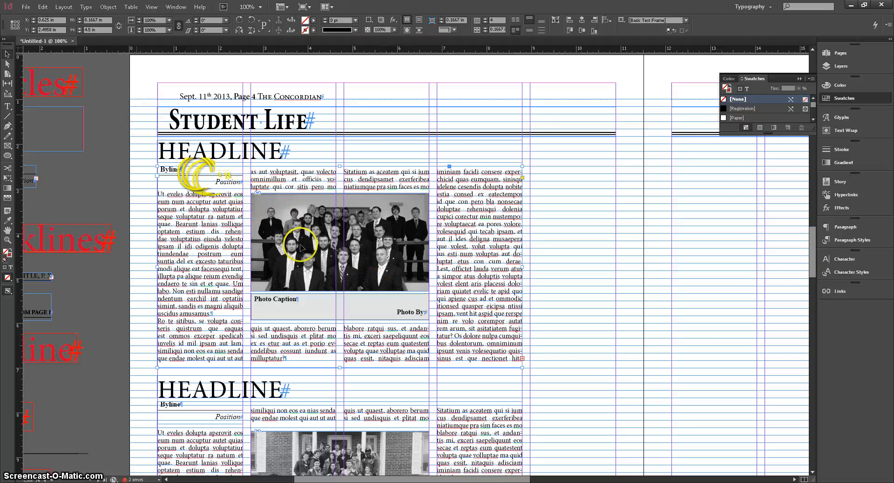
double_click(360, 241)
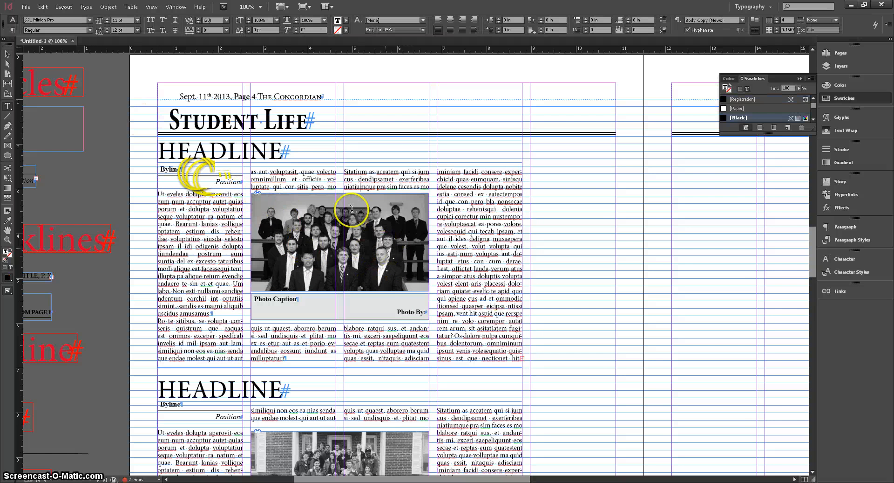
drag(363, 188, 446, 232)
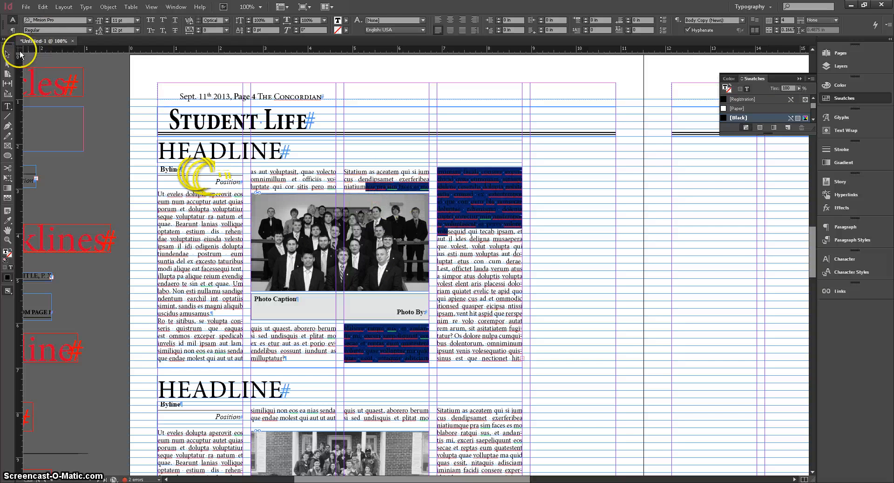
click(7, 54)
click(496, 271)
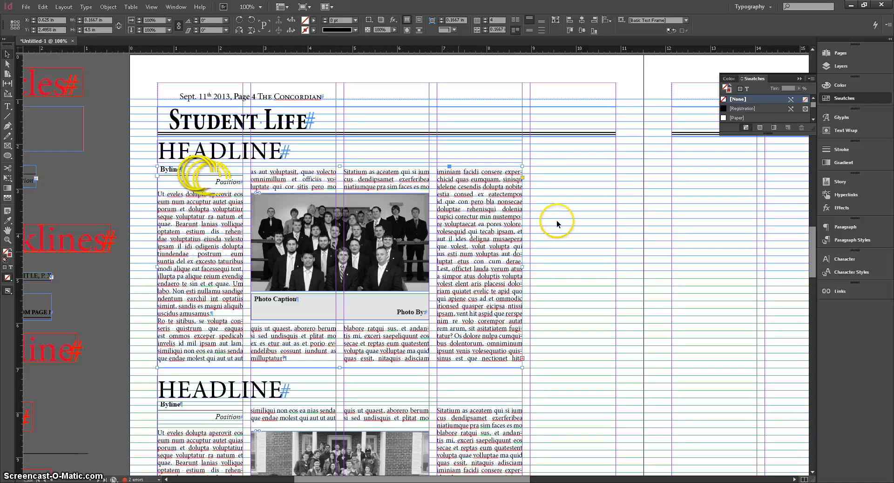
Inspect how the byline, photo and body text frames of the first article overlap by selecting each, and leave everything deselected.
click(543, 225)
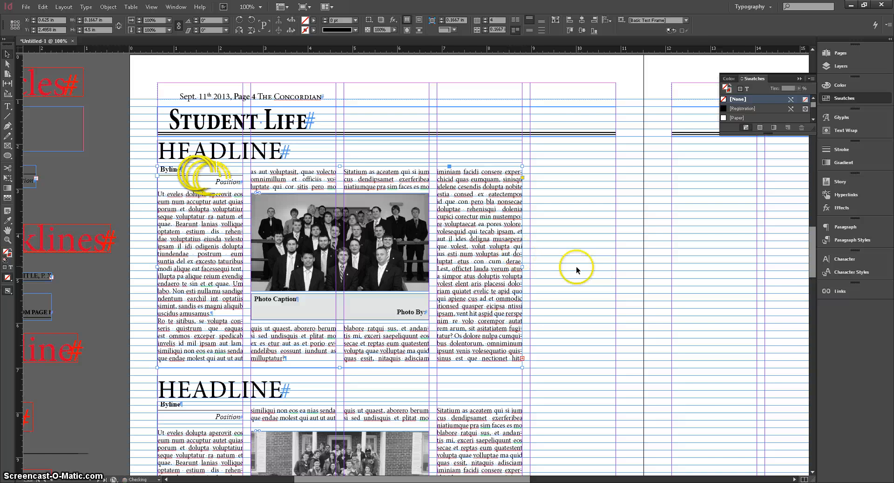
click(210, 176)
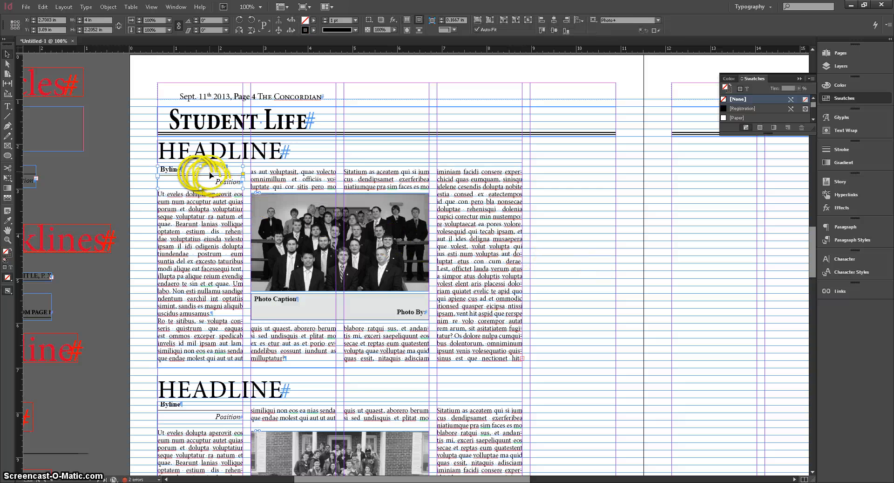
click(287, 319)
click(287, 281)
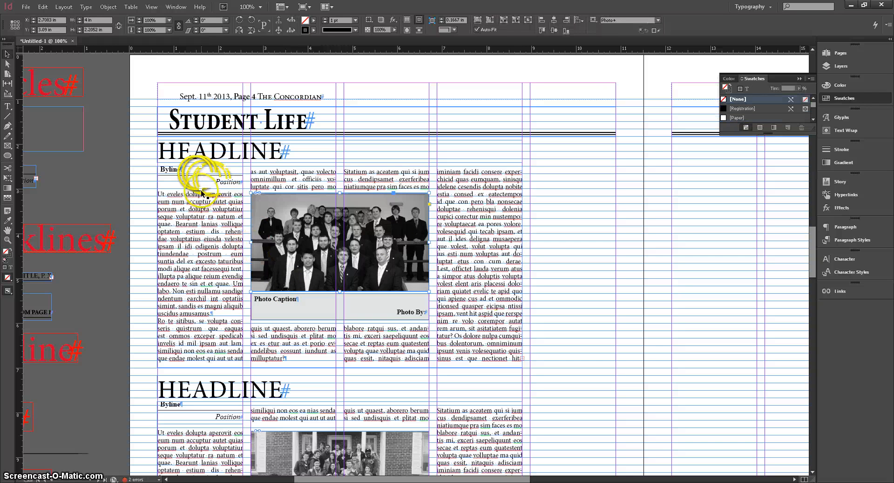
click(202, 181)
click(487, 192)
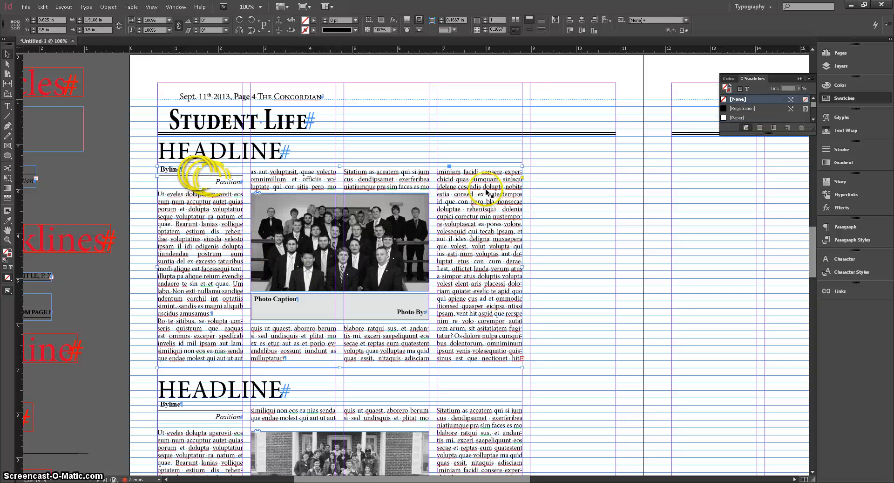
double_click(219, 268)
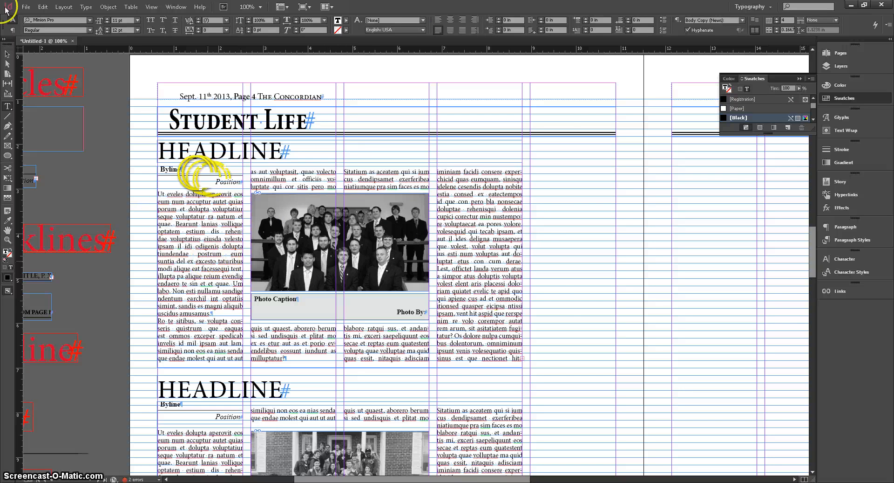
click(8, 55)
click(550, 317)
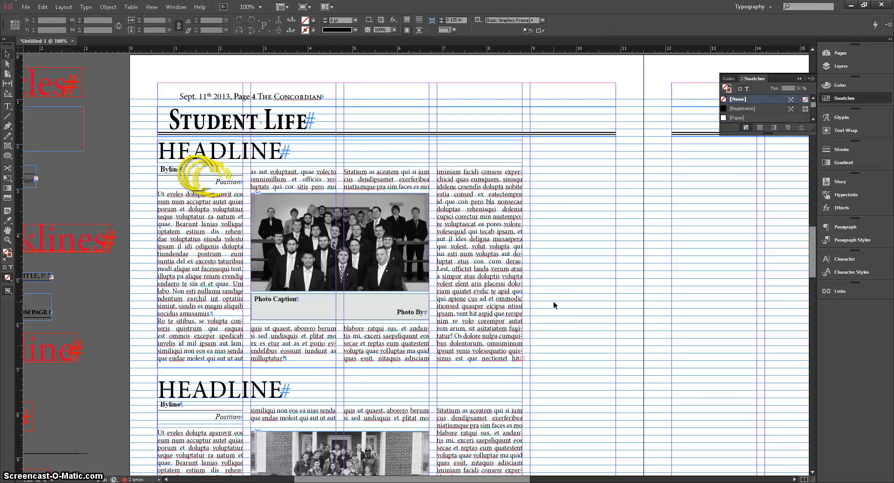